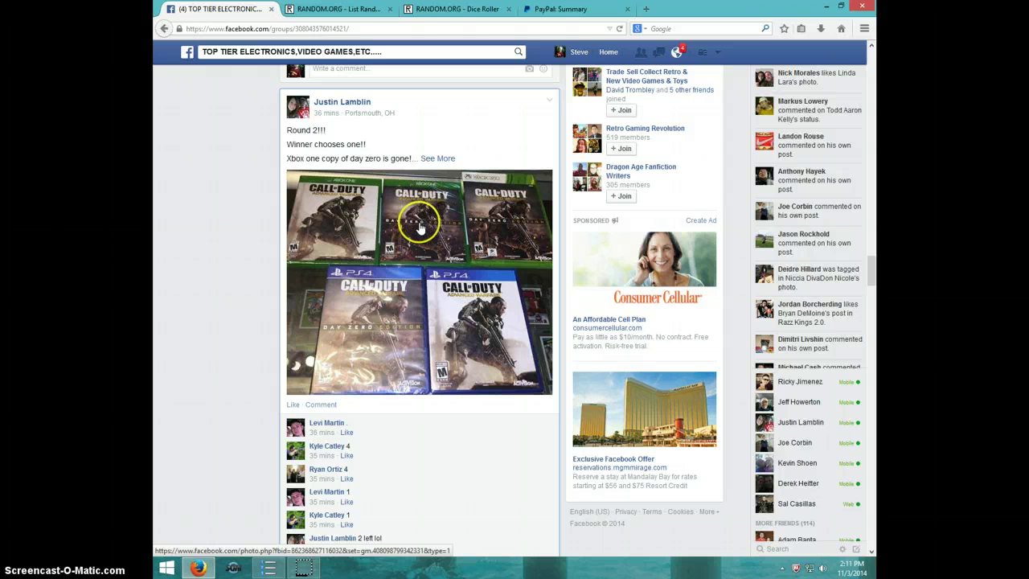
pyautogui.scroll(-5, 422, 223)
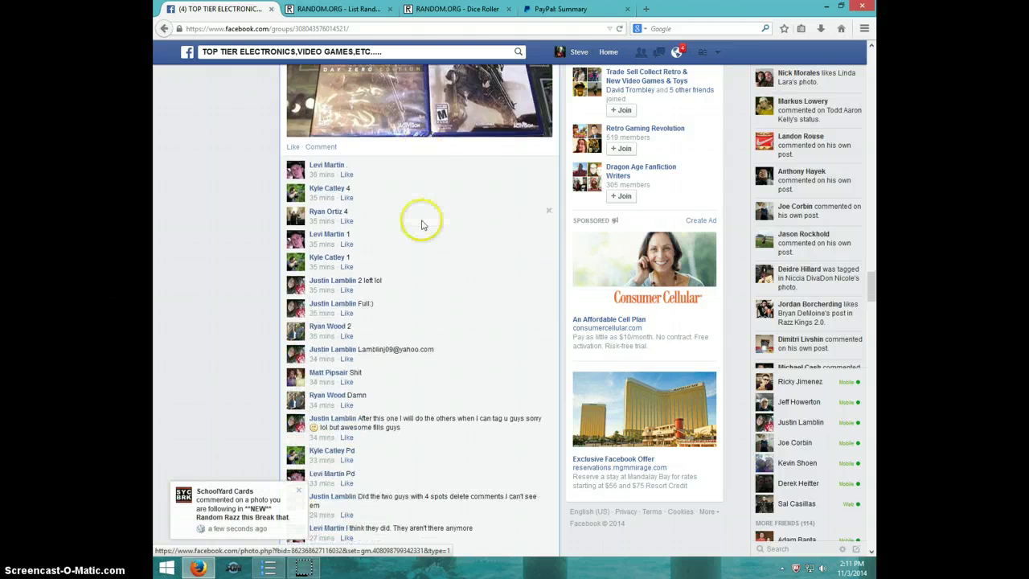
pyautogui.scroll(-5, 422, 225)
pyautogui.scroll(-4, 418, 229)
pyautogui.scroll(-4, 419, 229)
pyautogui.scroll(-3, 419, 228)
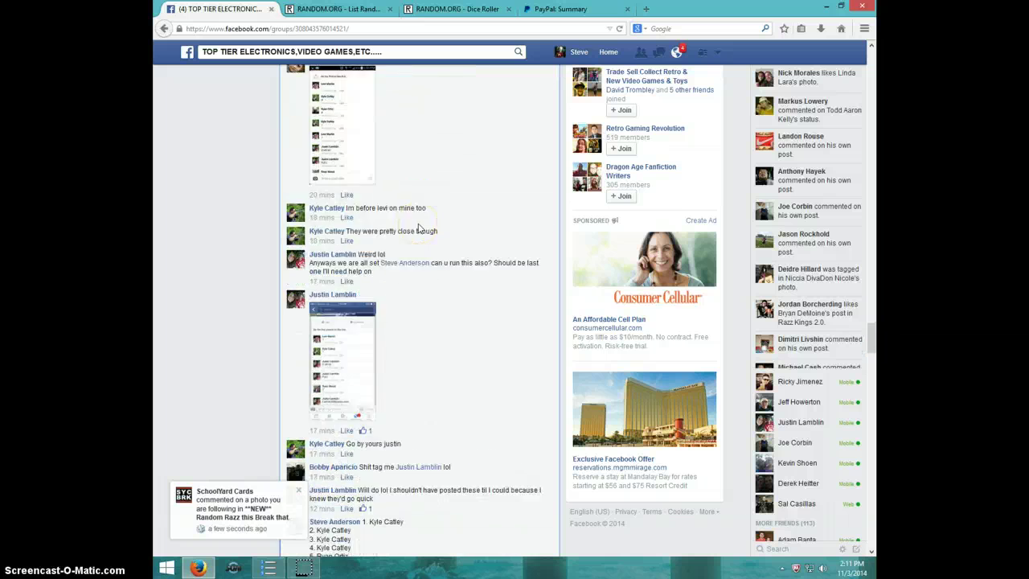
pyautogui.scroll(6, 419, 229)
pyautogui.scroll(5, 419, 229)
pyautogui.scroll(4, 418, 229)
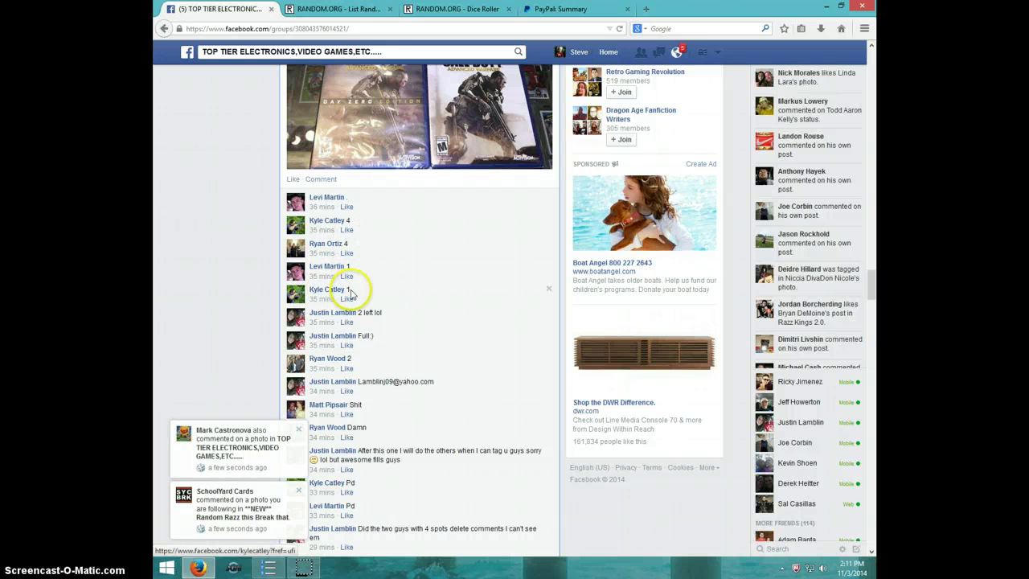
pyautogui.scroll(-5, 419, 282)
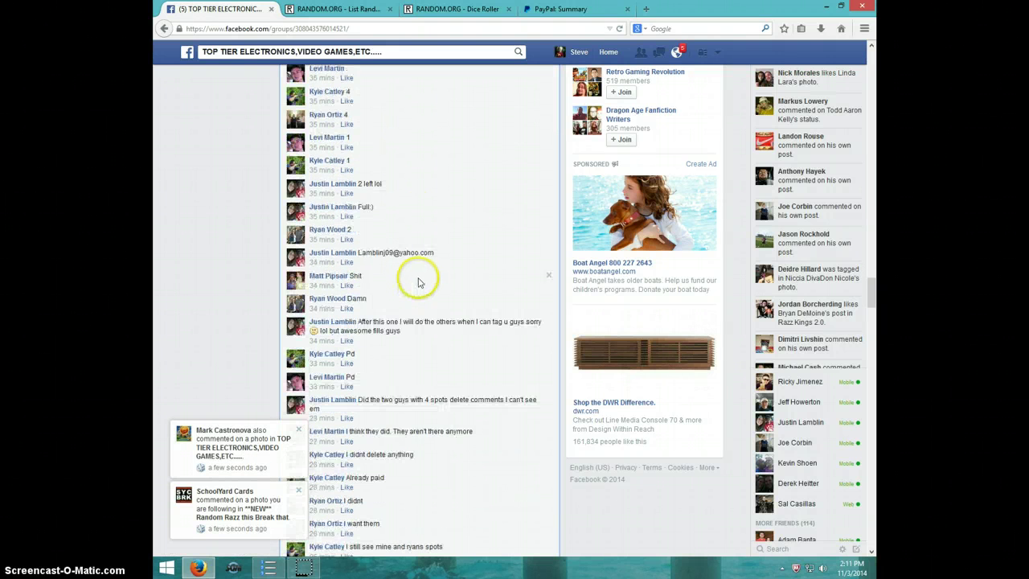
pyautogui.scroll(-5, 420, 281)
pyautogui.scroll(-4, 419, 281)
pyautogui.scroll(-4, 420, 281)
pyautogui.scroll(-4, 420, 281)
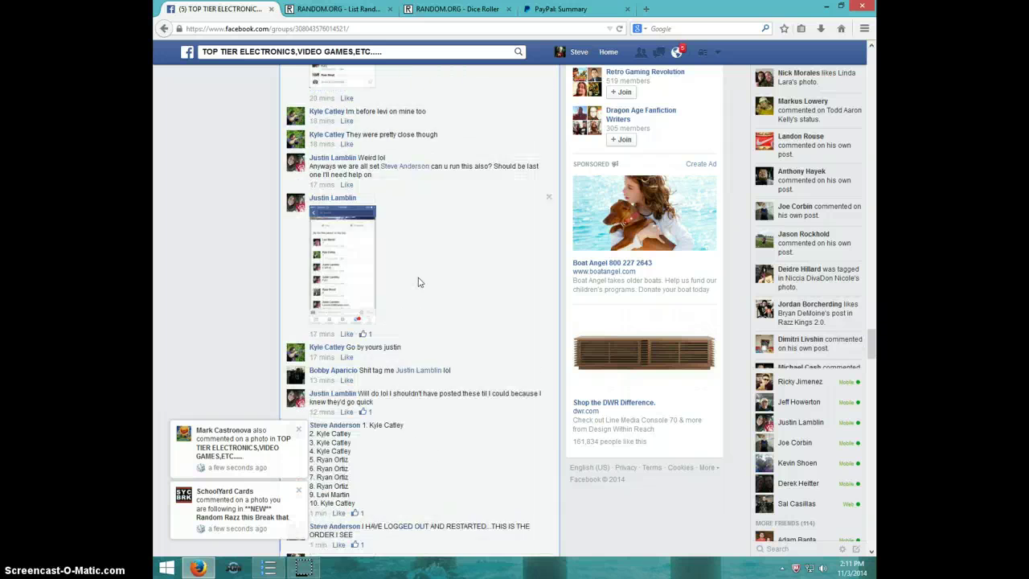
pyautogui.scroll(-4, 420, 282)
pyautogui.write('LIVE')
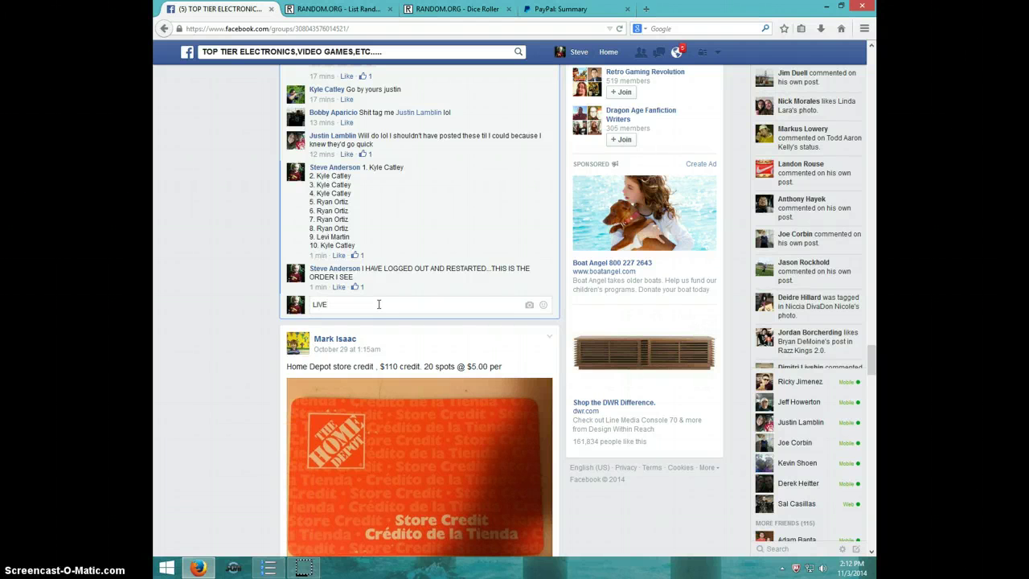
# Step: Post 'LIVE' at the bottom of the raffle post's comments and check the taskbar clock
pyautogui.press('Return')
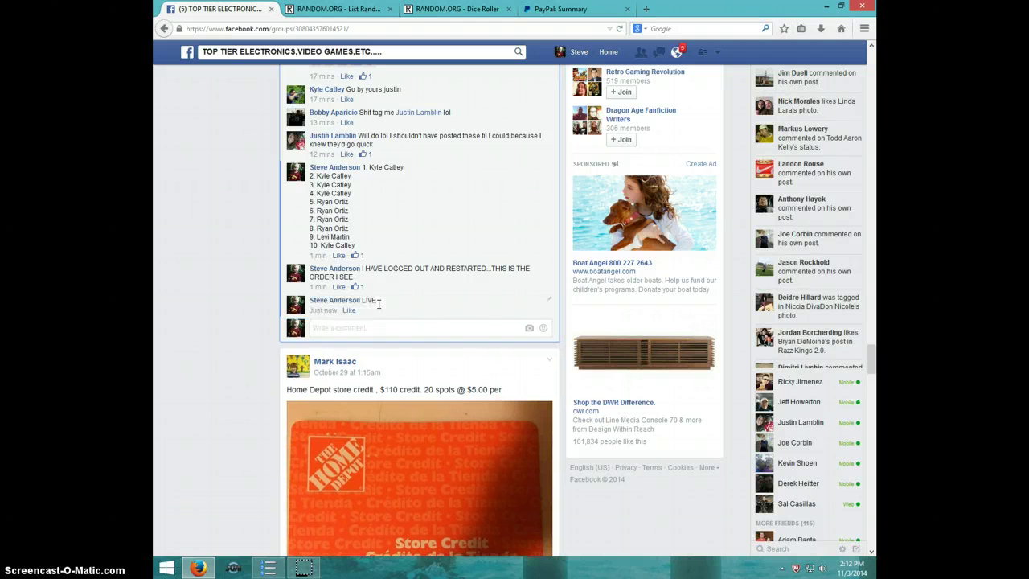
pyautogui.click(852, 568)
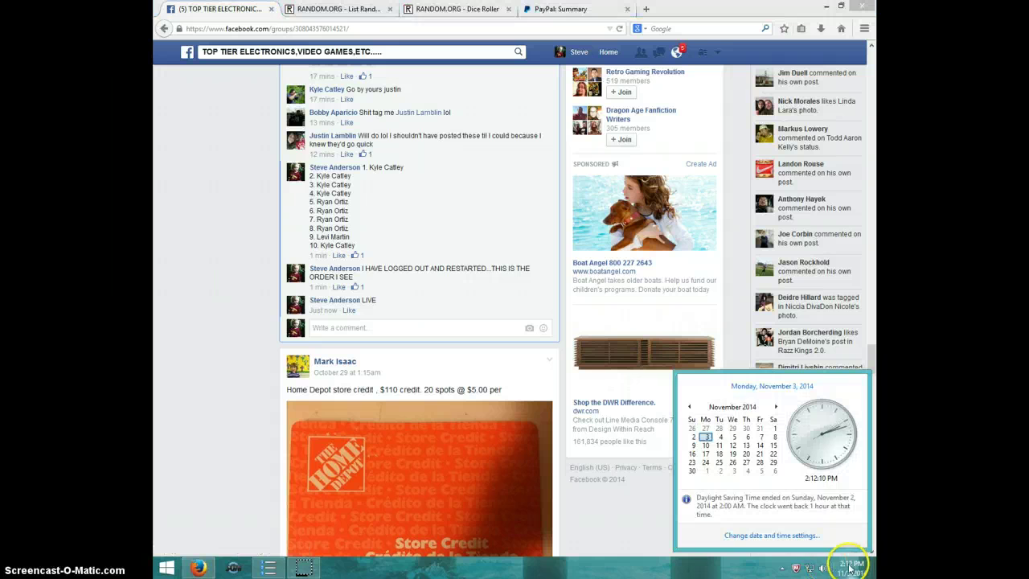
# Step: Roll two dice on RANDOM.ORG's Dice Roller, then glance at the List Randomizer
pyautogui.click(457, 9)
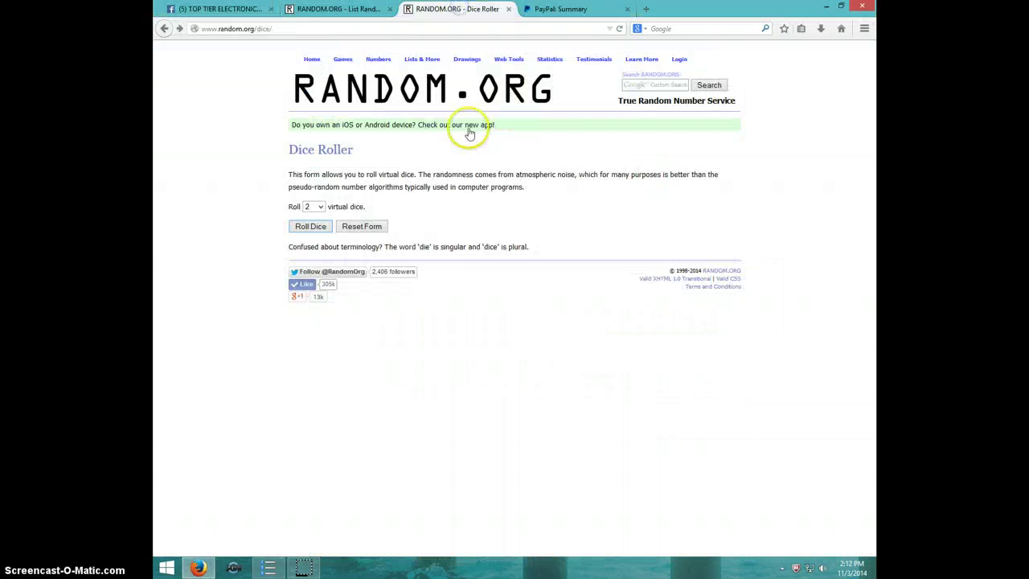
pyautogui.click(313, 226)
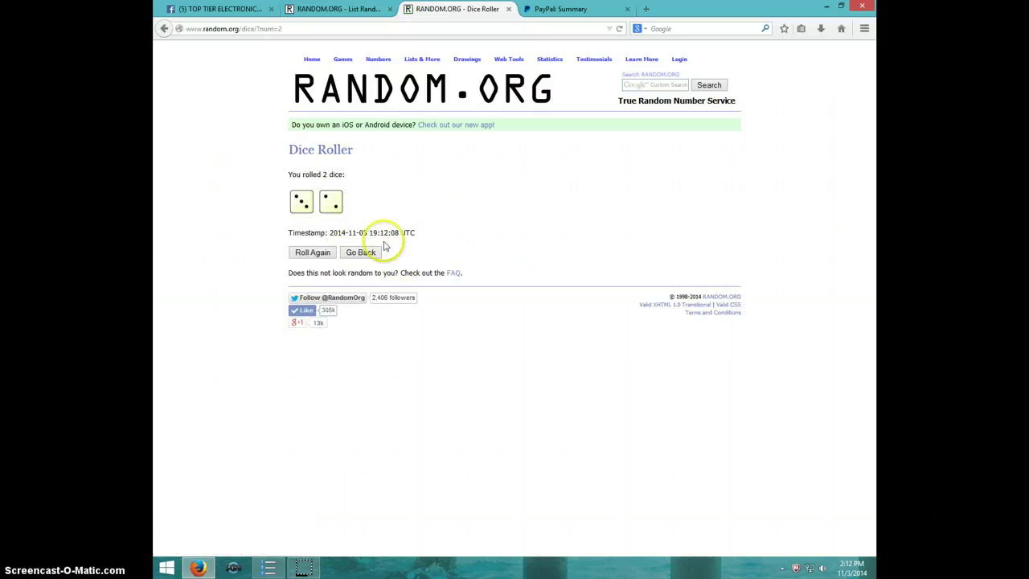
pyautogui.click(337, 9)
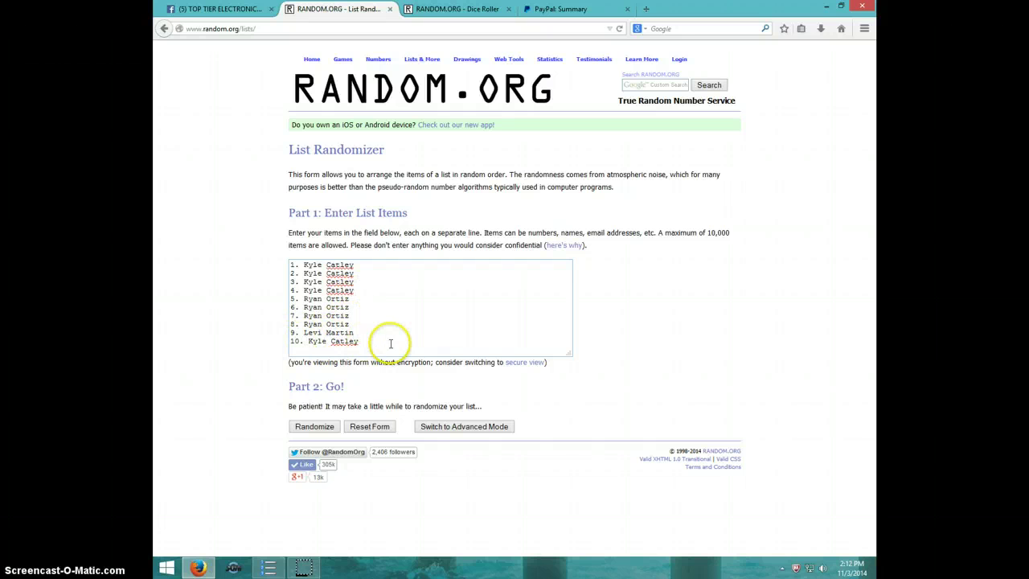
# Step: Check the time, then randomize the ten-name giveaway list four times
pyautogui.click(447, 9)
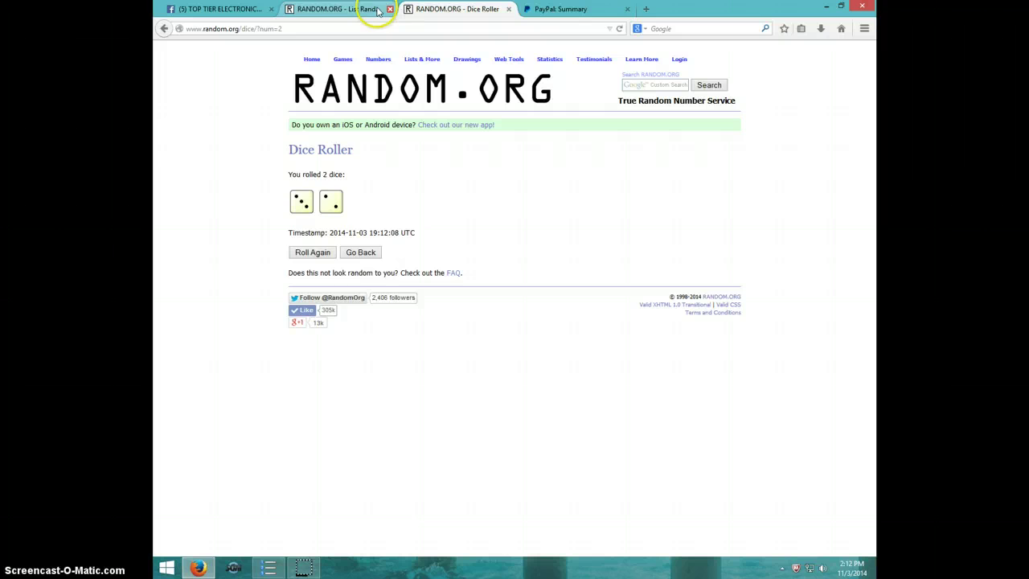
pyautogui.click(338, 9)
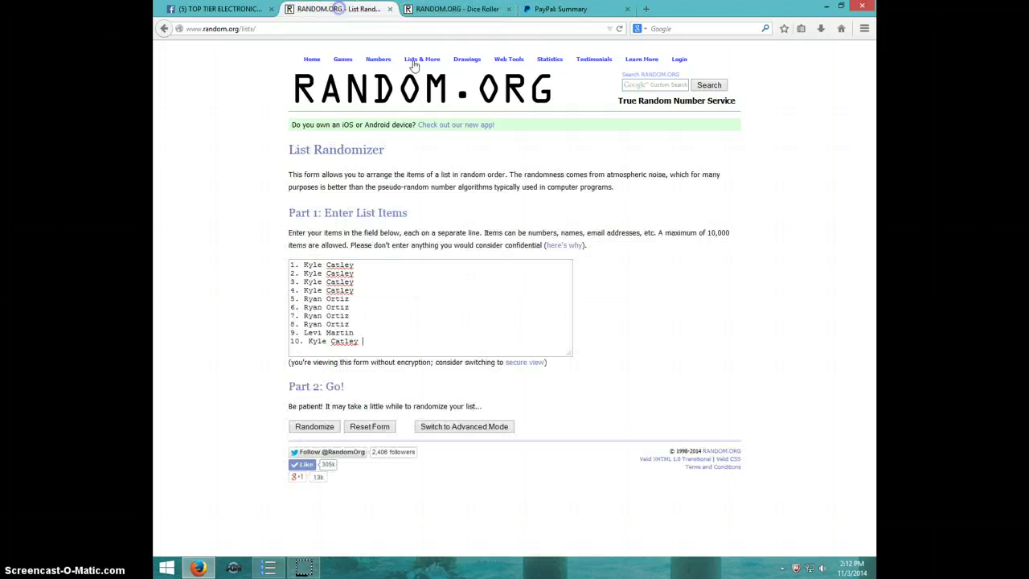
pyautogui.click(848, 566)
pyautogui.click(314, 427)
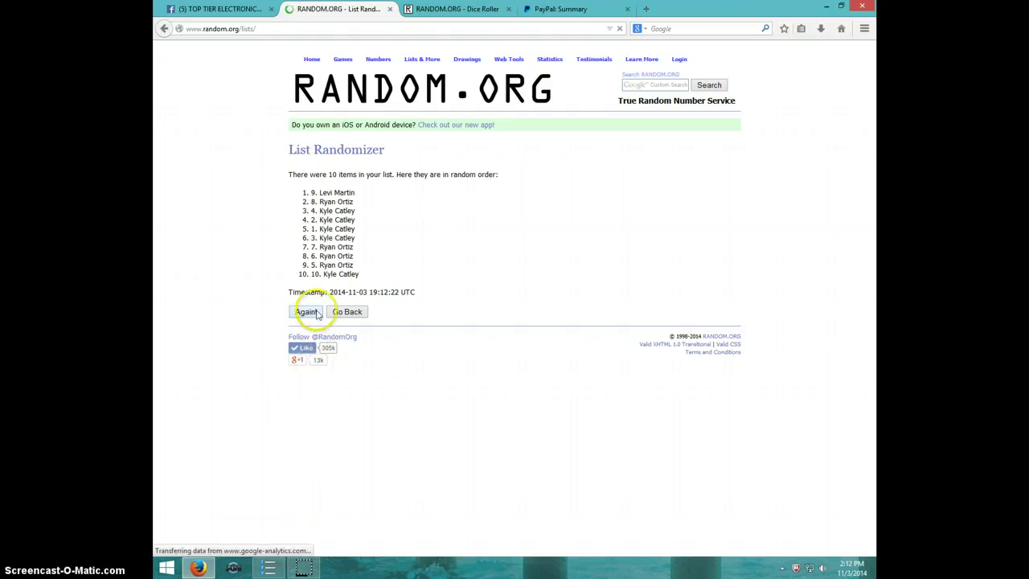
pyautogui.click(310, 313)
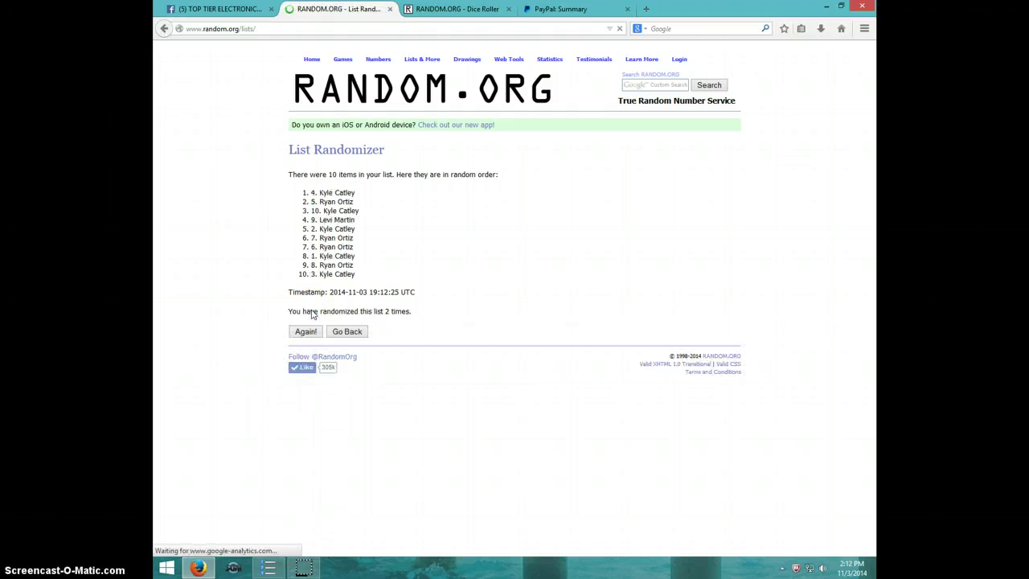
pyautogui.click(306, 331)
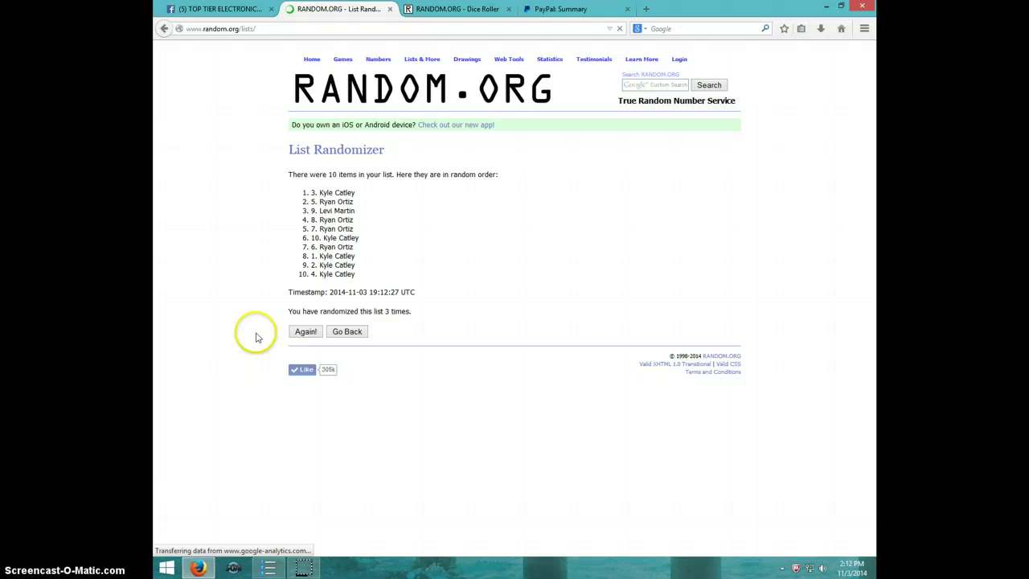
pyautogui.click(306, 331)
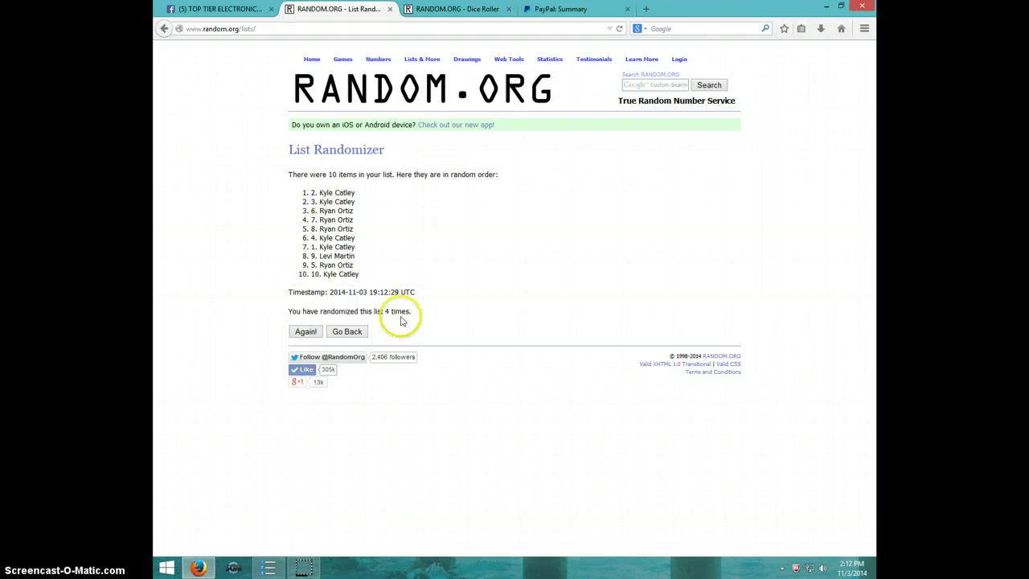
# Step: Randomize the list a fifth time, rechecking the dice result and the clock
pyautogui.click(450, 9)
pyautogui.click(351, 14)
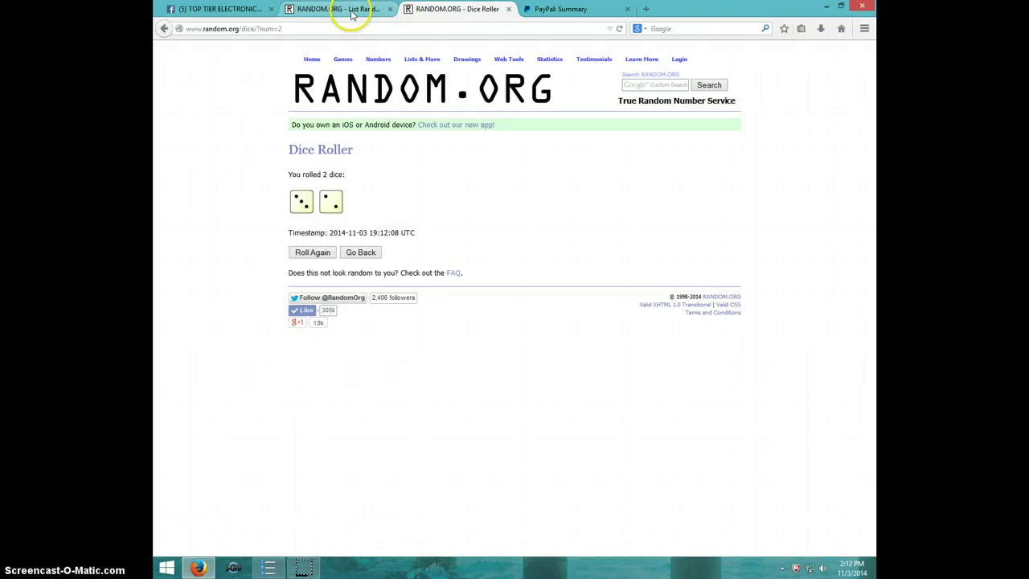
pyautogui.click(850, 568)
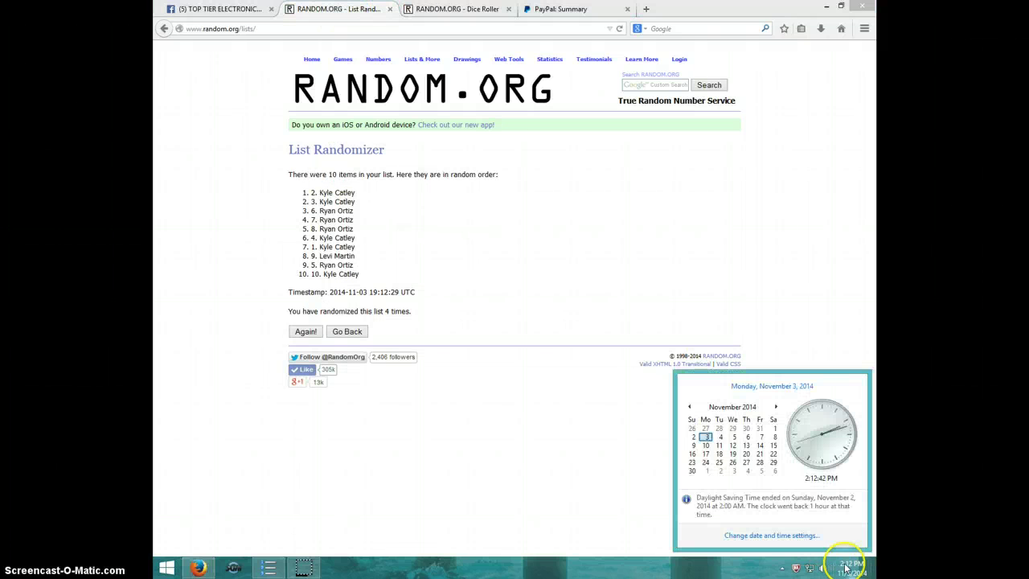
pyautogui.click(305, 331)
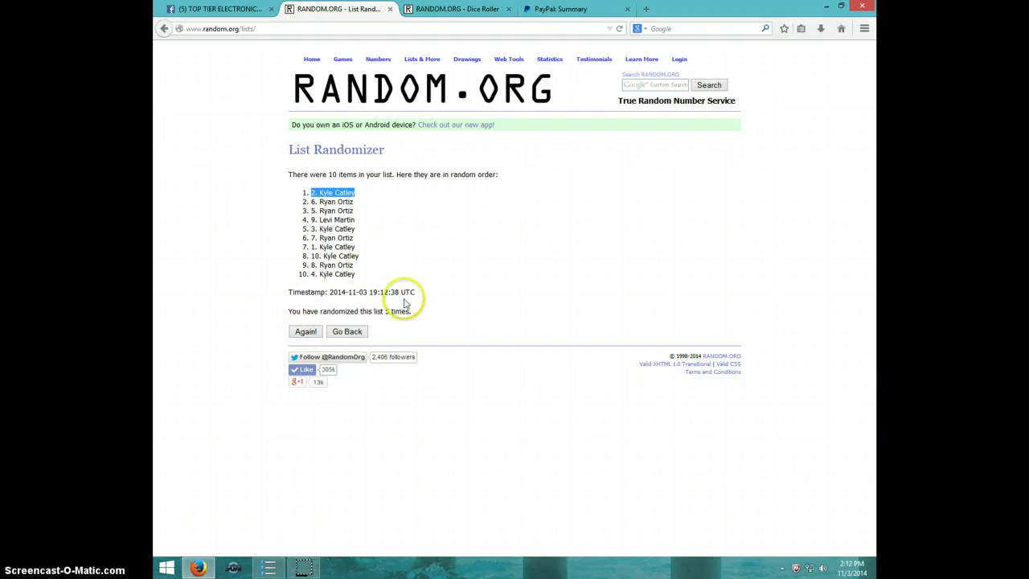
pyautogui.click(450, 8)
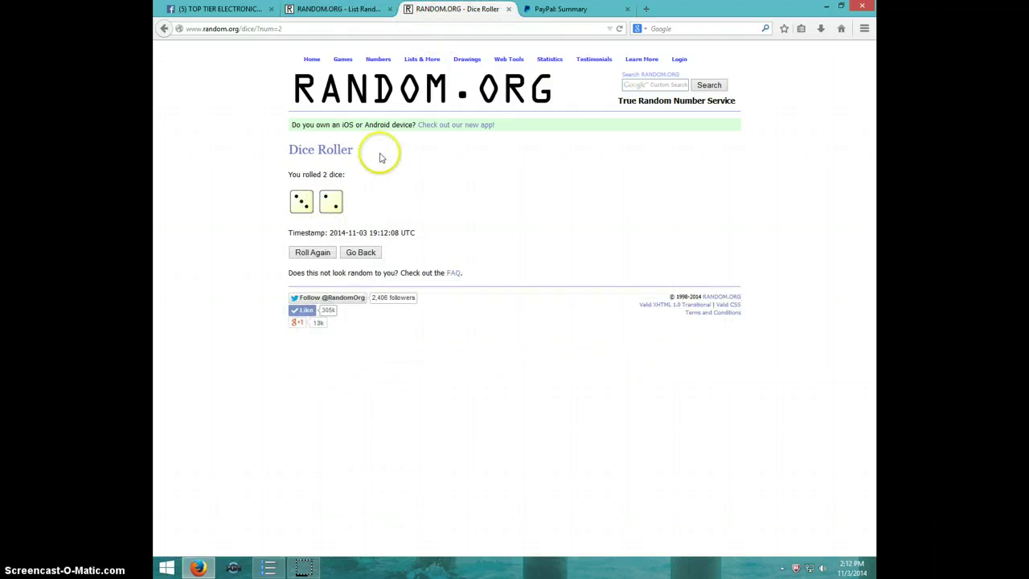
pyautogui.click(330, 9)
pyautogui.click(504, 312)
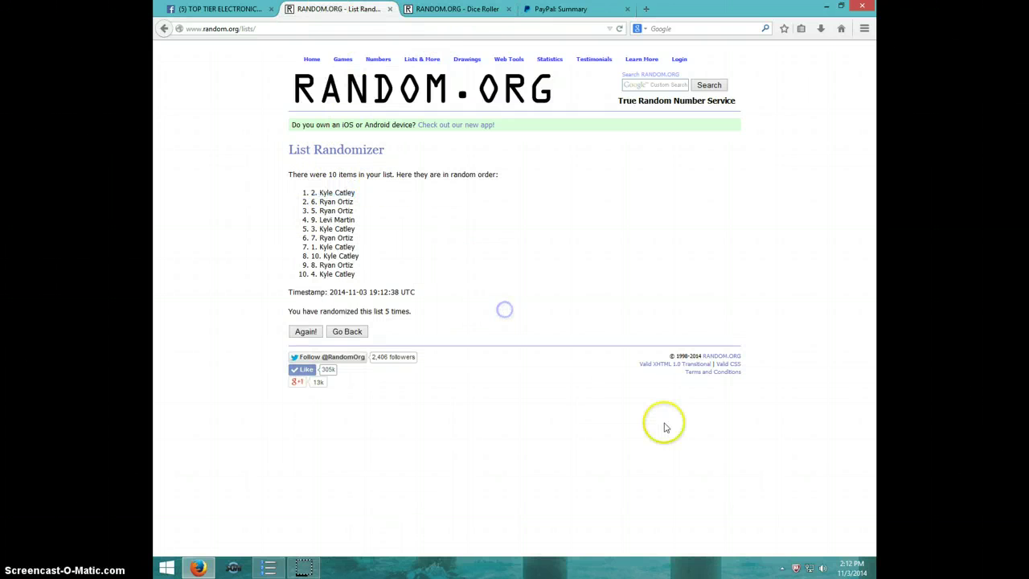
pyautogui.click(854, 569)
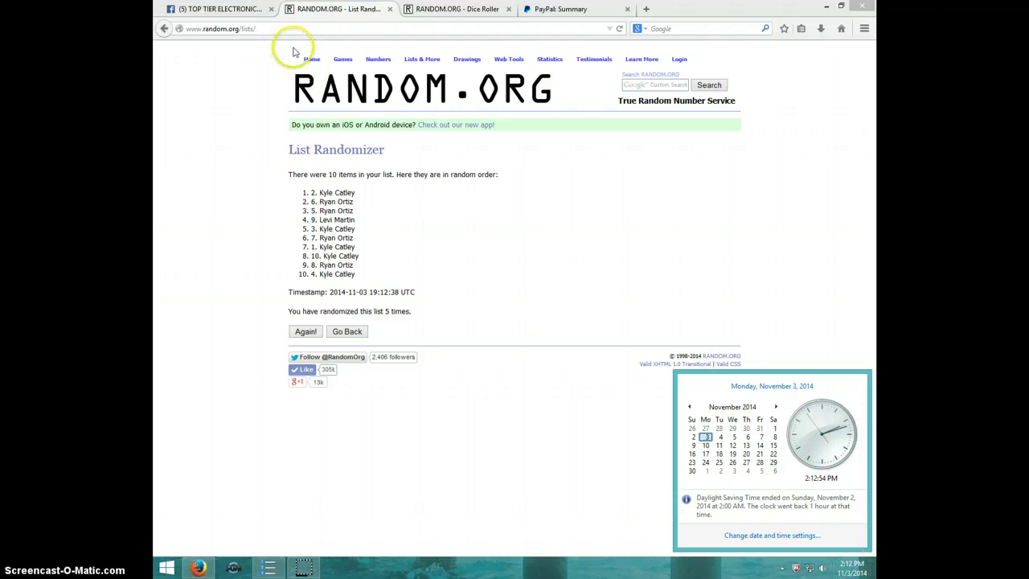
# Step: Post 'DONE' below the LIVE comment on the Facebook giveaway post and check the clock
pyautogui.click(240, 9)
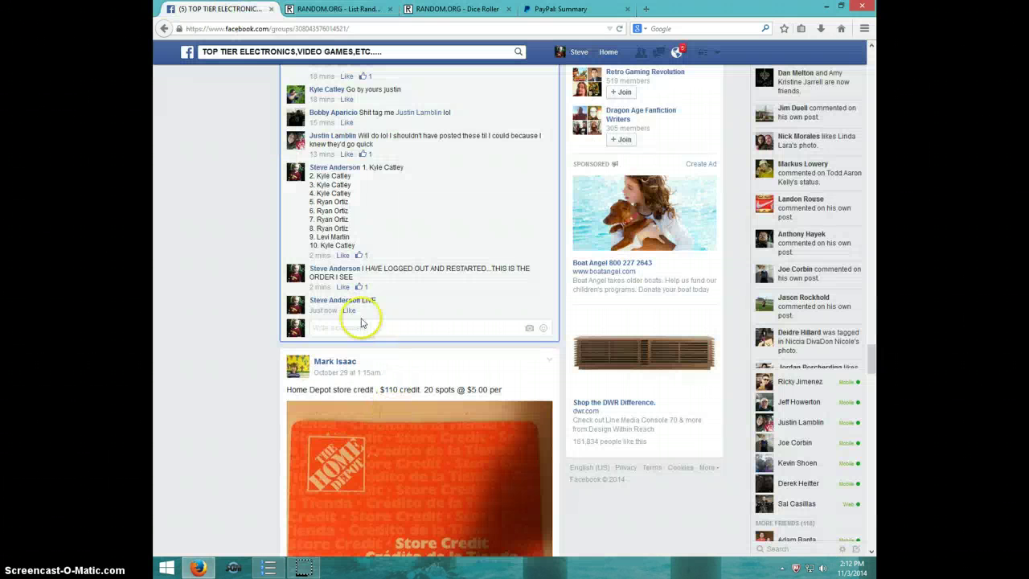
pyautogui.click(343, 328)
pyautogui.write('DONE')
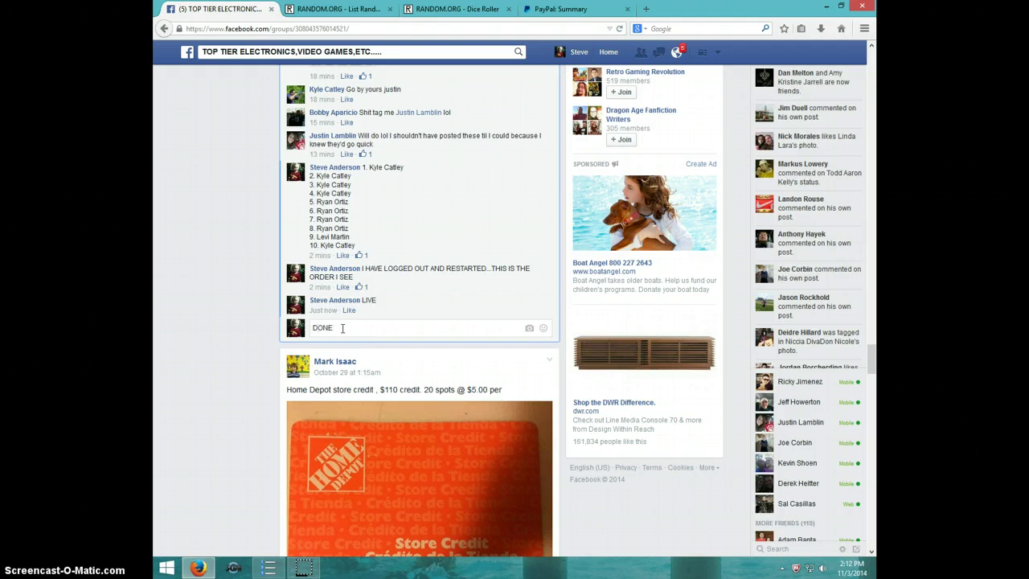
pyautogui.press('Return')
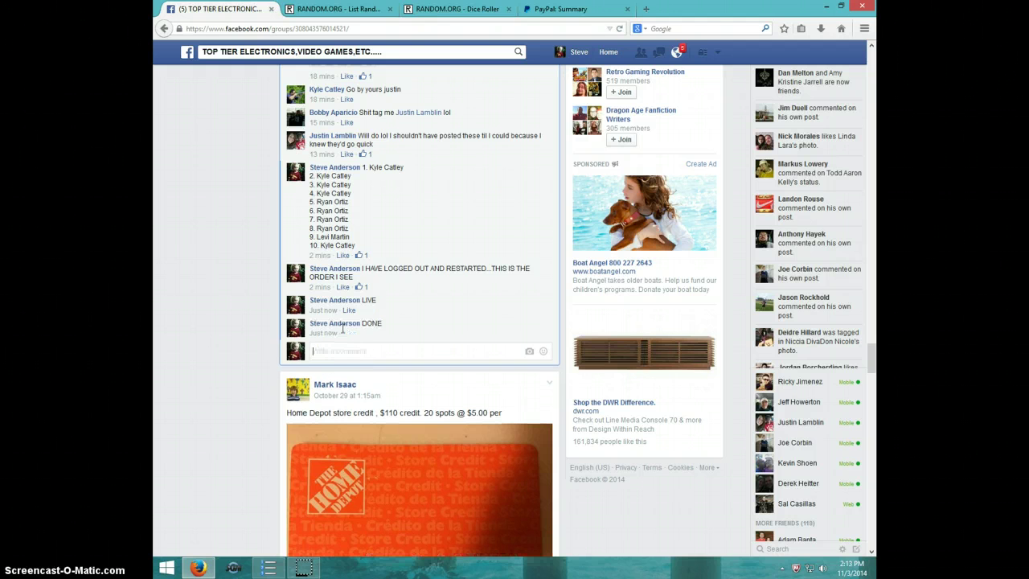
pyautogui.click(708, 523)
pyautogui.click(844, 571)
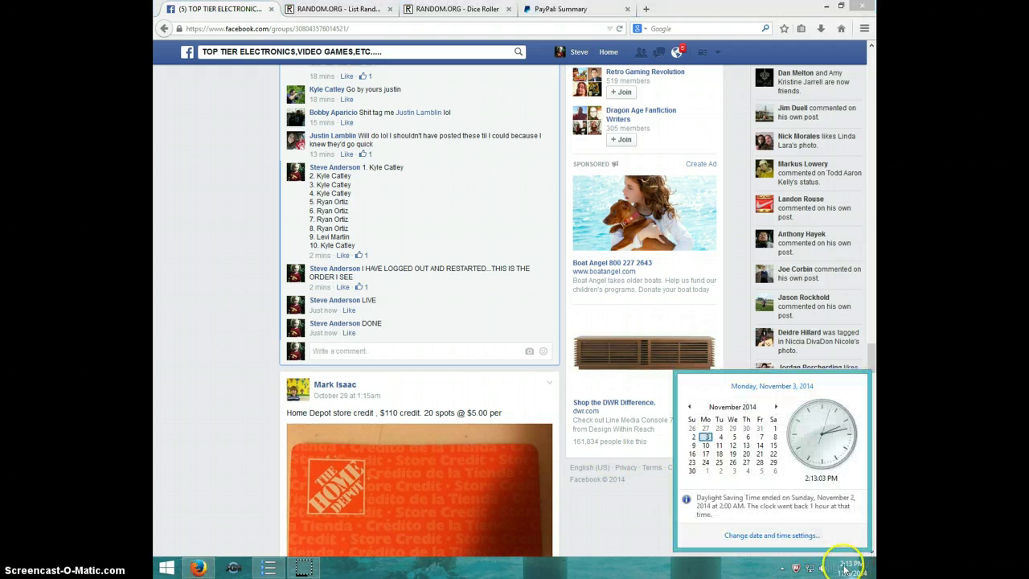